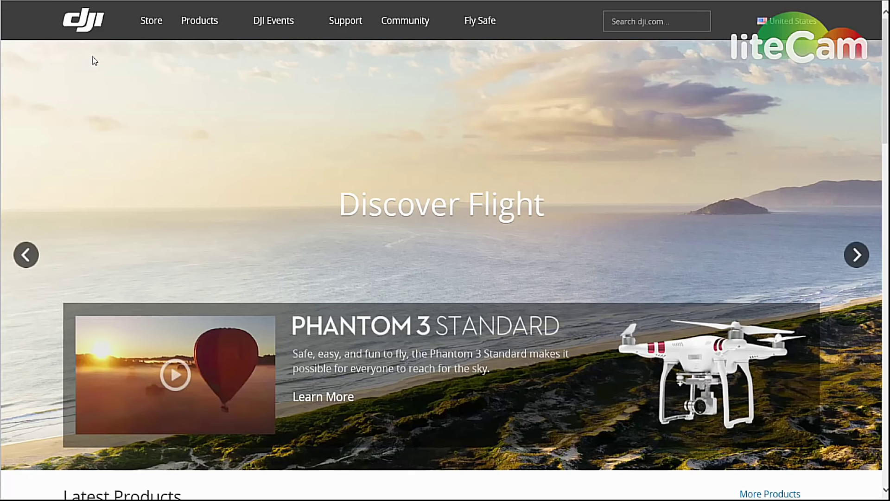
Download and save the Phantom 3 Professional Firmware v1.3.20 ZIP from the Phantom 3 Professional & Advanced downloads page on DJI's website.
{"action": "mouse_move", "coordinate": [213, 25]}
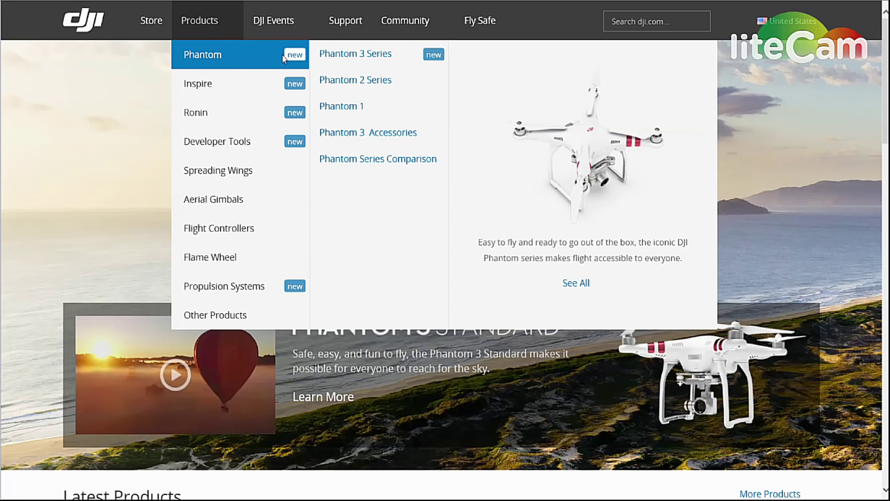
{"action": "left_click", "coordinate": [352, 55]}
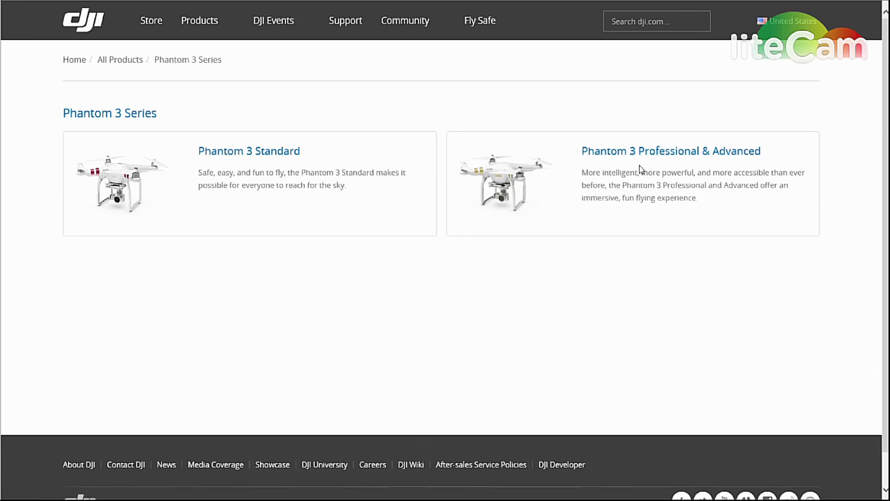
{"action": "left_click", "coordinate": [672, 155]}
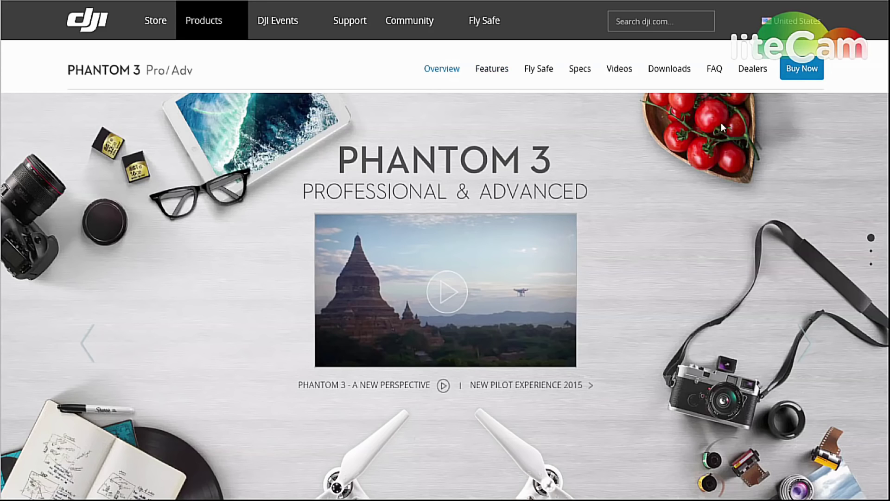
{"action": "left_click", "coordinate": [674, 73]}
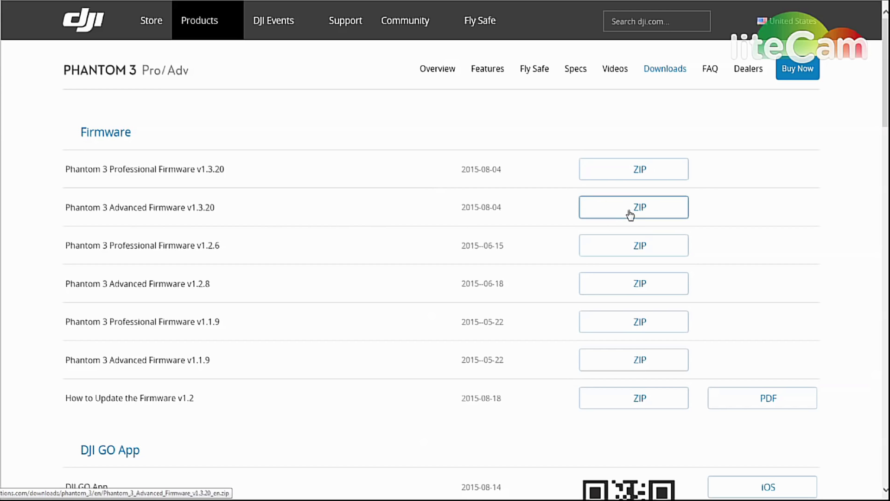
{"action": "left_click", "coordinate": [641, 172]}
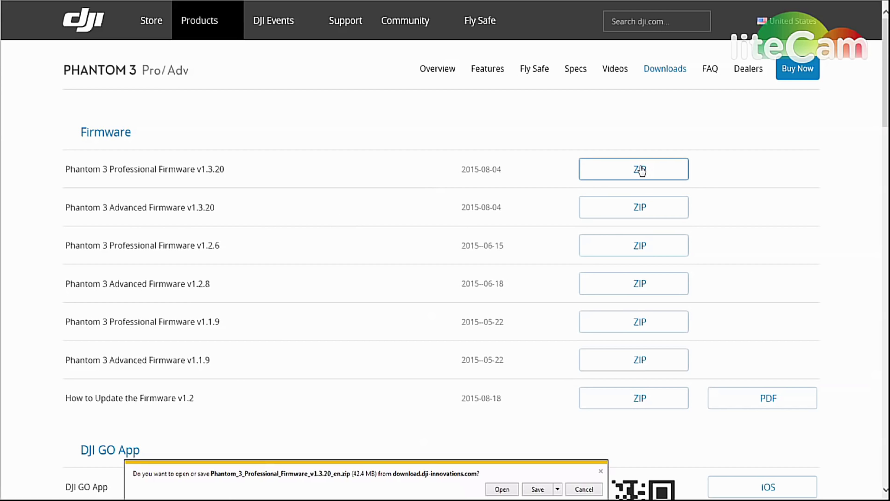
{"action": "left_click", "coordinate": [538, 489]}
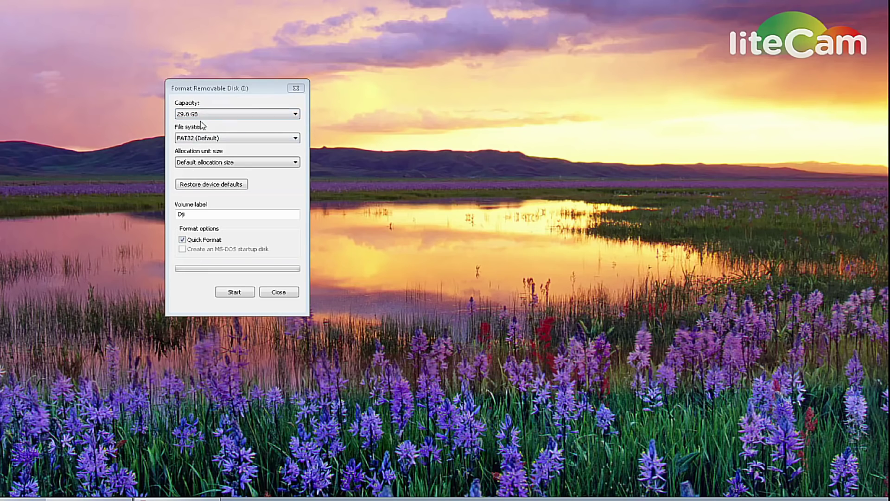
Quick-format removable disk I: as FAT32 with the default allocation size and the volume label Dji.
{"action": "left_click", "coordinate": [199, 139]}
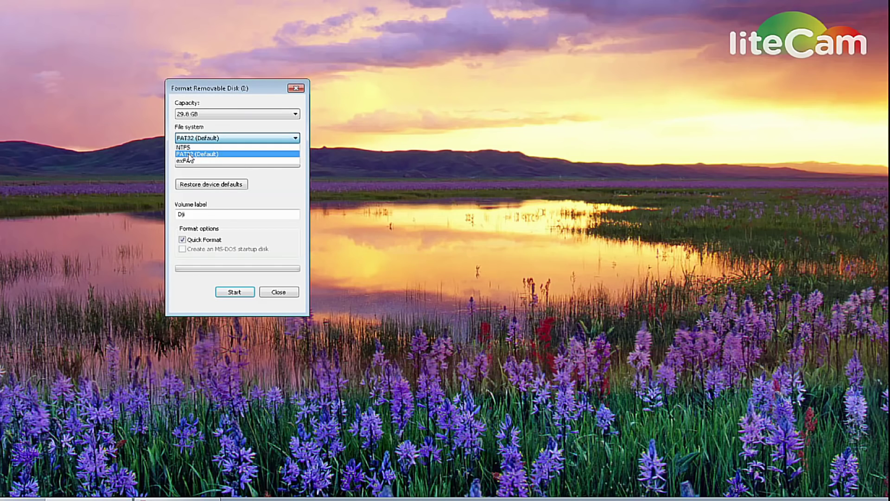
{"action": "left_click", "coordinate": [189, 155]}
{"action": "left_click", "coordinate": [201, 163]}
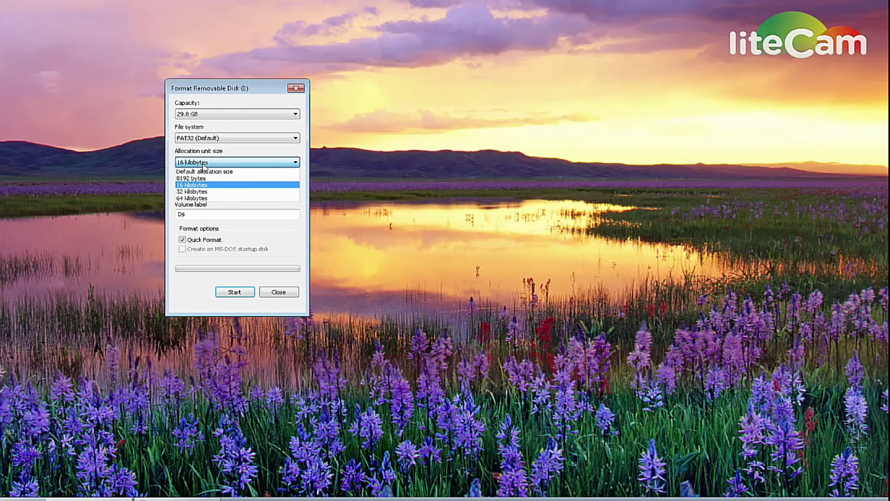
{"action": "left_click", "coordinate": [202, 172]}
{"action": "left_click", "coordinate": [191, 215]}
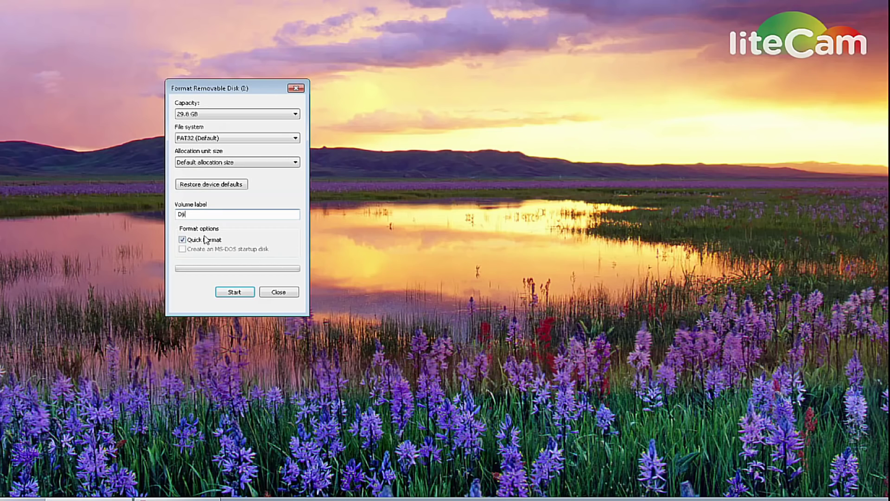
{"action": "left_click", "coordinate": [233, 292]}
{"action": "left_click", "coordinate": [425, 233]}
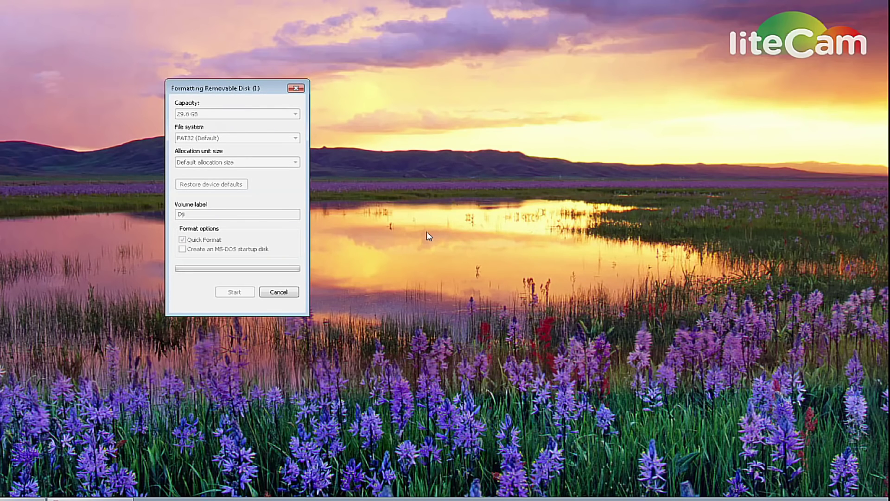
{"action": "left_click", "coordinate": [465, 231]}
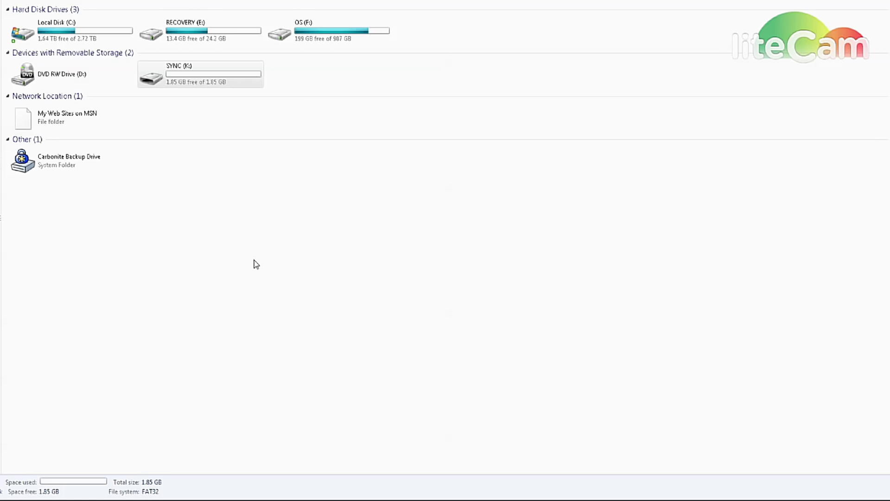
Set up a FAT32 format of the SYNC (K:) drive with the default allocation size and the volume label Dji.
{"action": "left_click", "coordinate": [197, 74]}
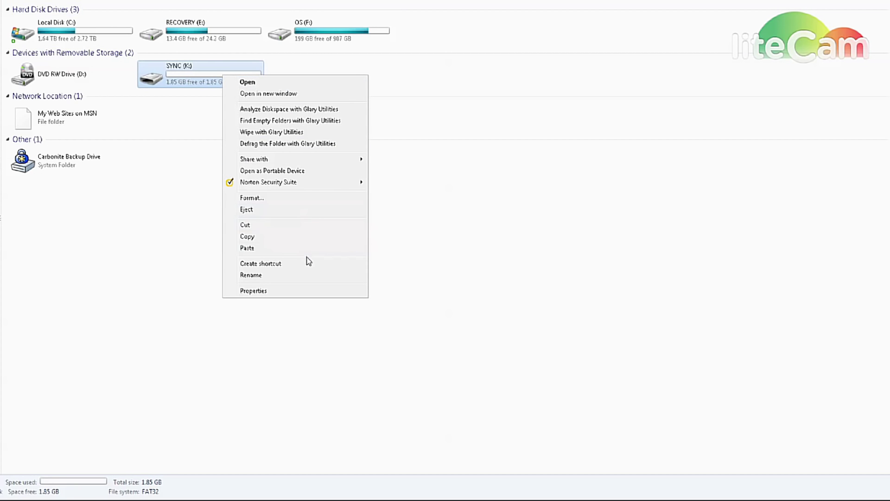
{"action": "left_click", "coordinate": [260, 200]}
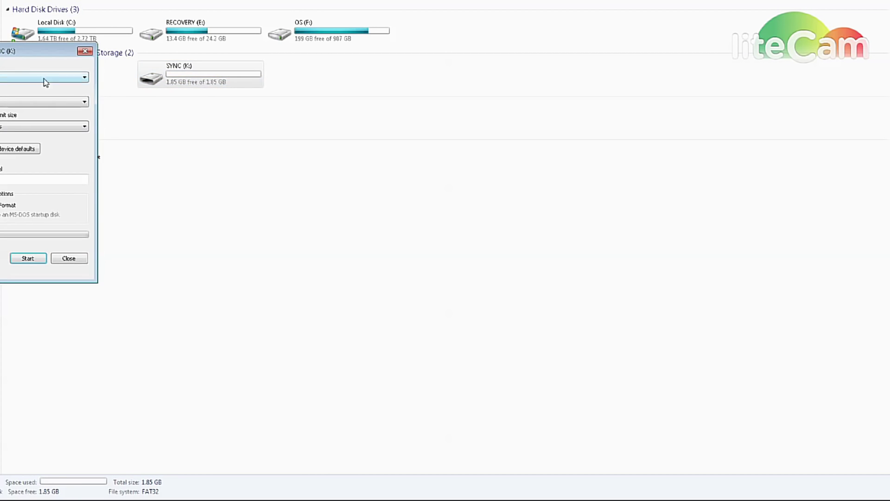
{"action": "left_click_drag", "start_coordinate": [42, 54], "coordinate": [213, 124]}
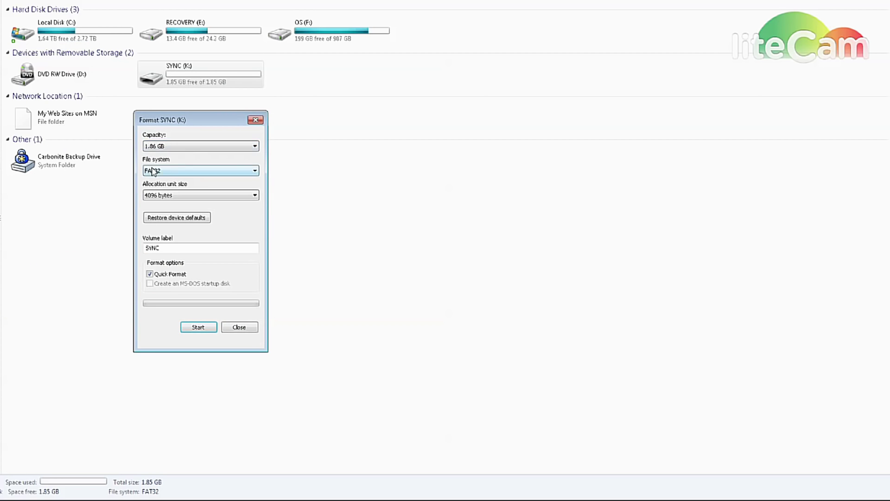
{"action": "left_click", "coordinate": [199, 196]}
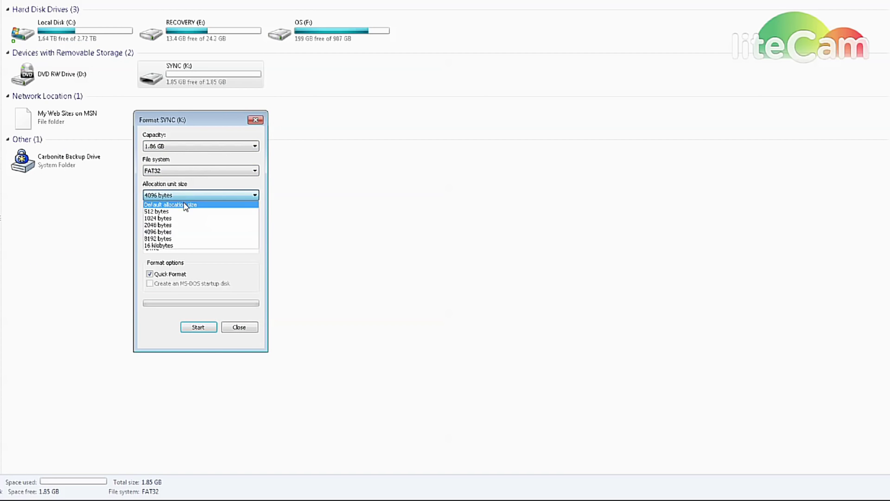
{"action": "left_click", "coordinate": [184, 204]}
{"action": "left_click_drag", "start_coordinate": [183, 251], "coordinate": [96, 250]}
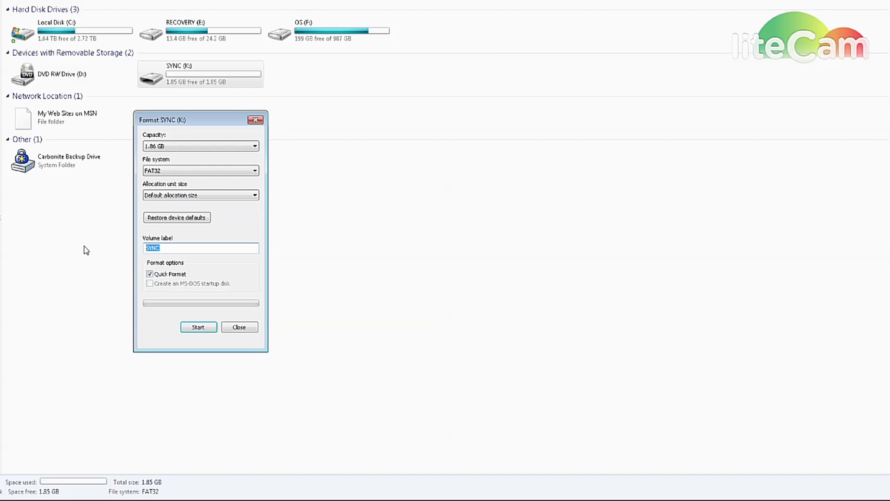
{"action": "type", "text": "Dji"}
Run the quick format of drive K:, accept the data erasure, and close the format dialog.
{"action": "left_click", "coordinate": [198, 327]}
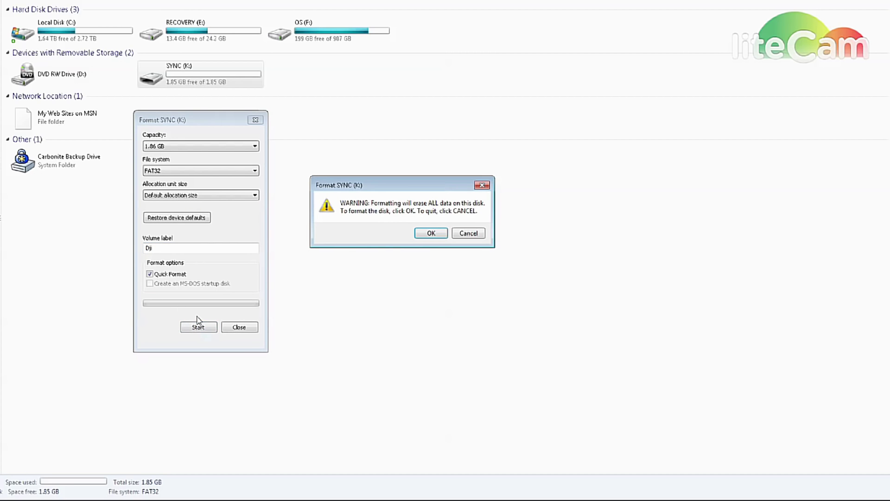
{"action": "left_click", "coordinate": [439, 233]}
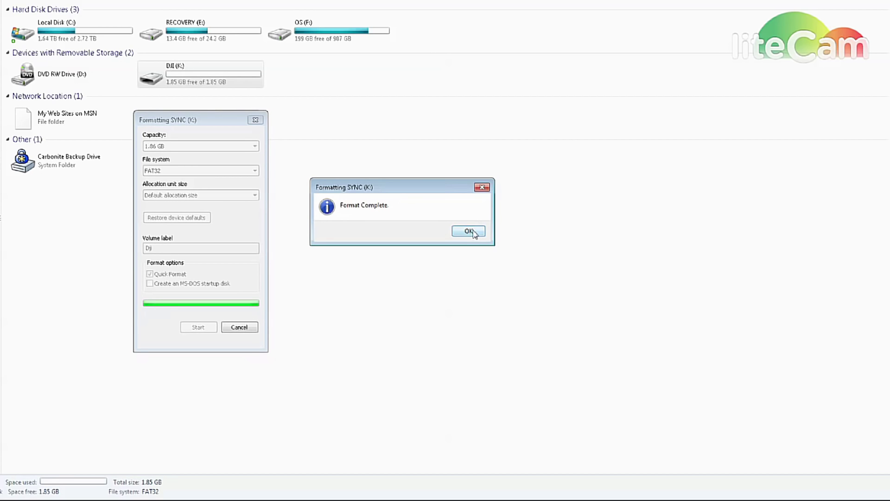
{"action": "left_click", "coordinate": [474, 232]}
{"action": "left_click", "coordinate": [240, 327]}
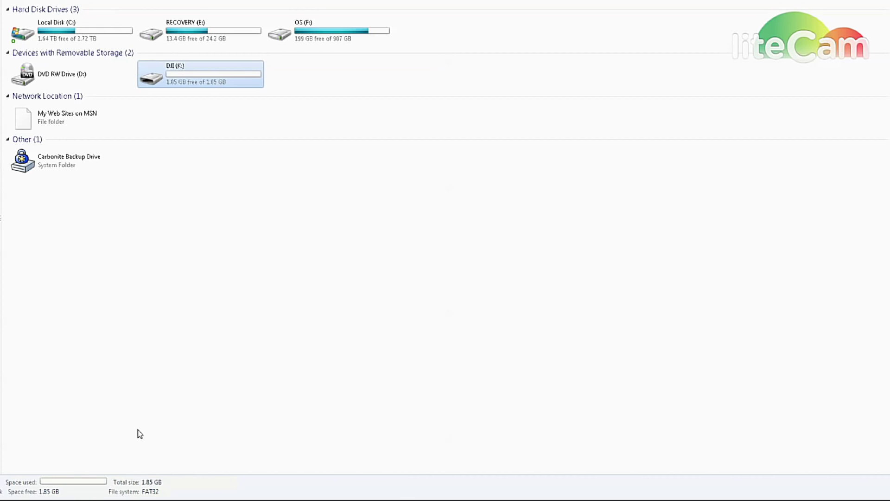
Open the formatted DJI (K:) drive to paste the firmware file P3X_FW_V01.03.0020.bin into it.
{"action": "double_click", "coordinate": [192, 80]}
{"action": "right_click", "coordinate": [150, 144]}
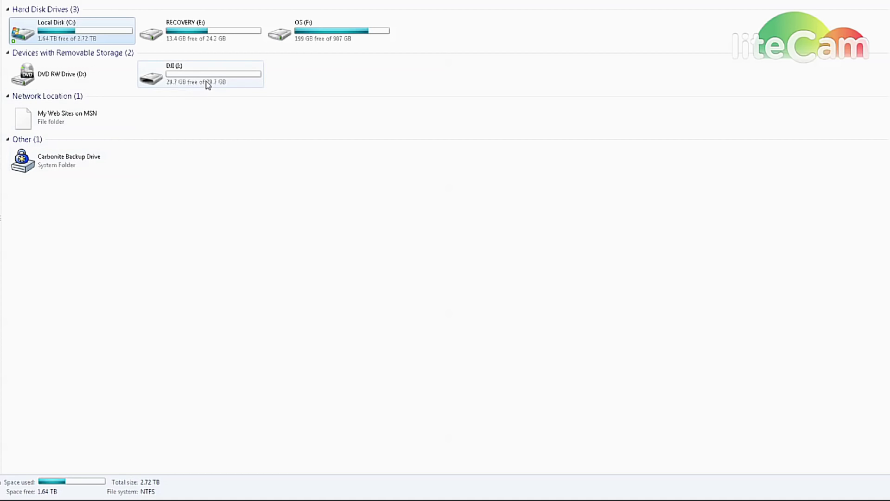
Read the firmware update result in P3X_FW_RESULT_AB on the DJI (I:) drive and close the file.
{"action": "double_click", "coordinate": [207, 83]}
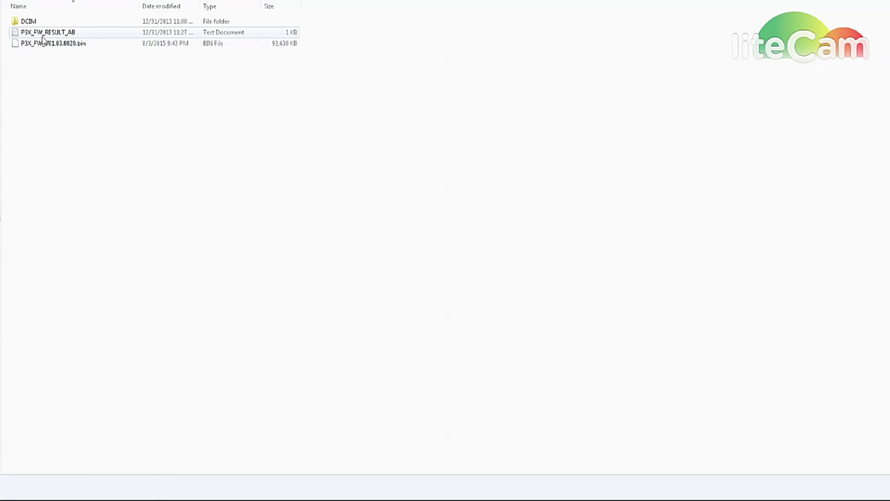
{"action": "double_click", "coordinate": [48, 33]}
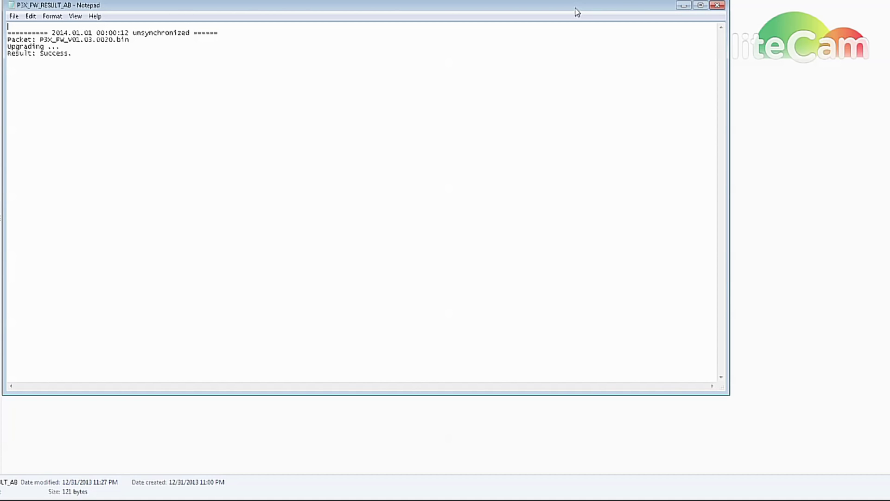
{"action": "left_click", "coordinate": [717, 5]}
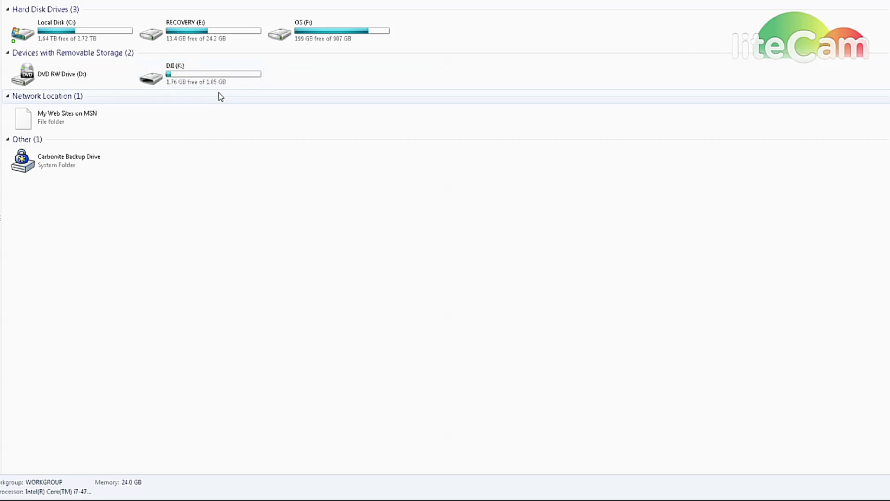
Read the remote controller upgrade log P3_FW_GS_LOG on the DJI (K:) drive and close it.
{"action": "double_click", "coordinate": [194, 73]}
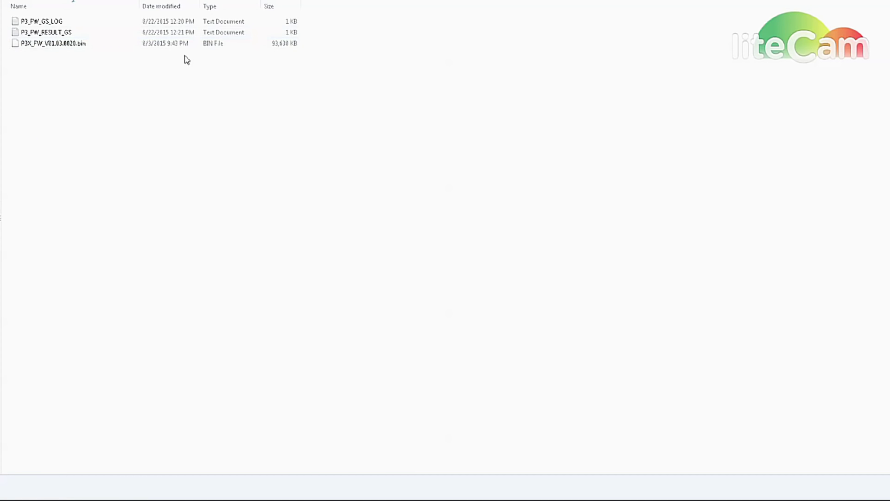
{"action": "double_click", "coordinate": [47, 32]}
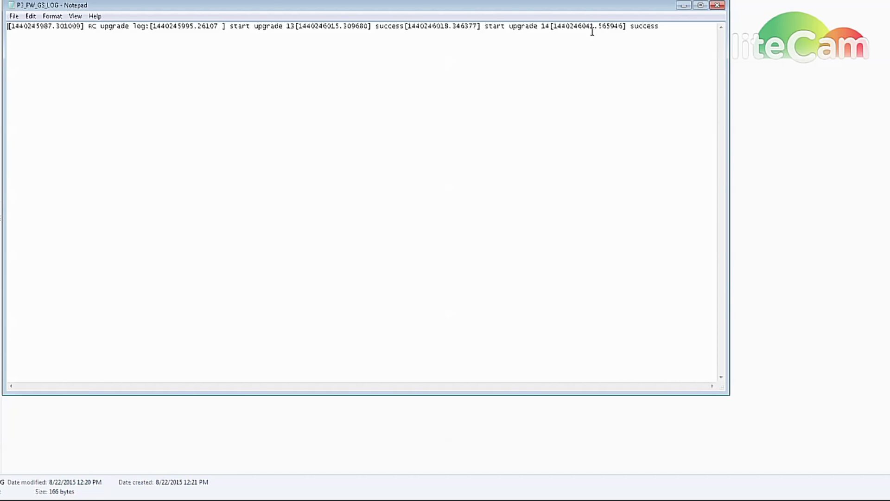
{"action": "left_click", "coordinate": [717, 5]}
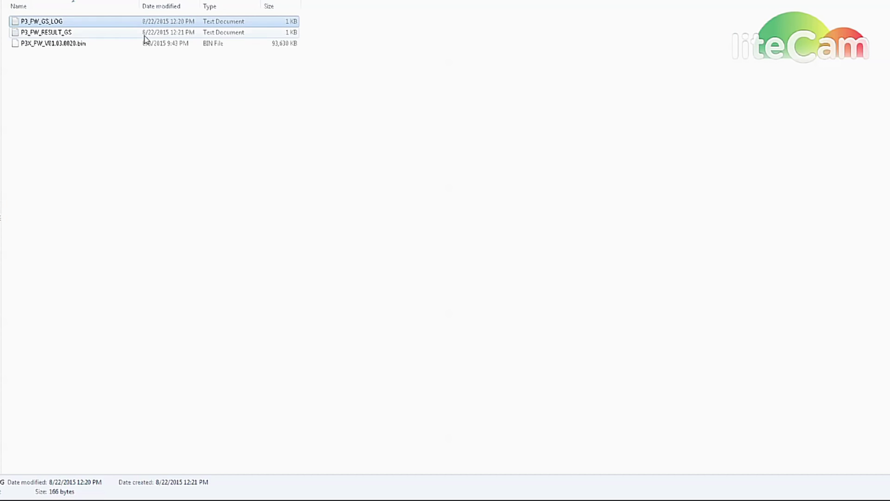
{"action": "left_click", "coordinate": [63, 34]}
{"action": "left_click", "coordinate": [59, 22]}
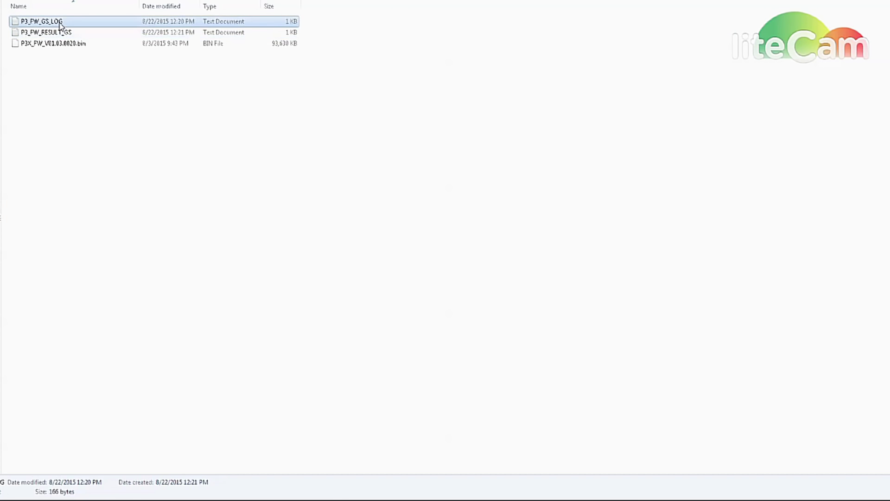
{"action": "left_click", "coordinate": [56, 33]}
{"action": "left_click", "coordinate": [56, 22]}
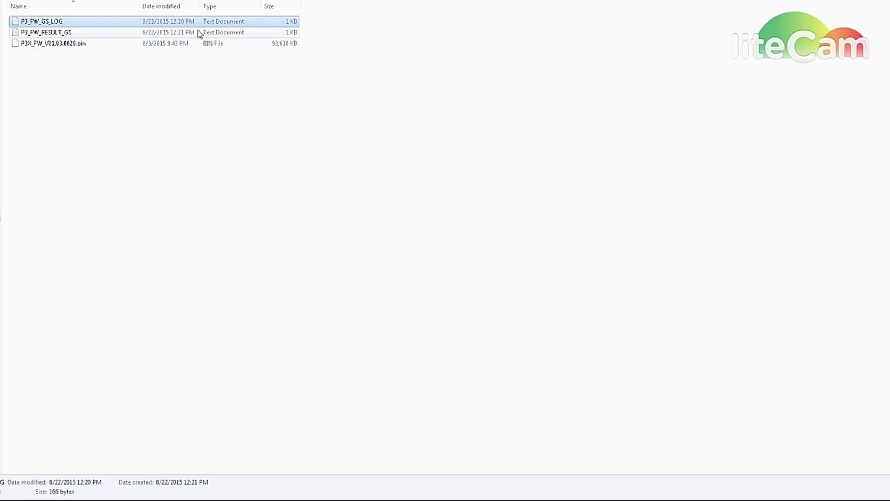
{"action": "mouse_move", "coordinate": [43, 34]}
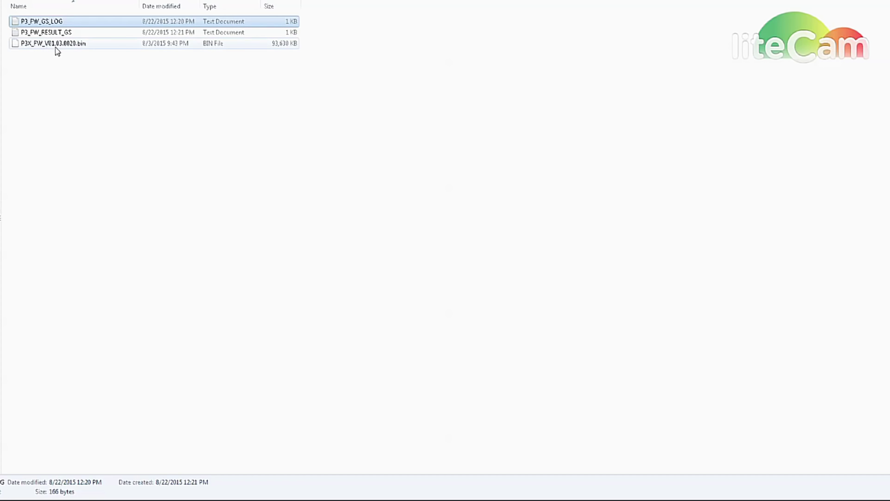
{"action": "mouse_move", "coordinate": [76, 52]}
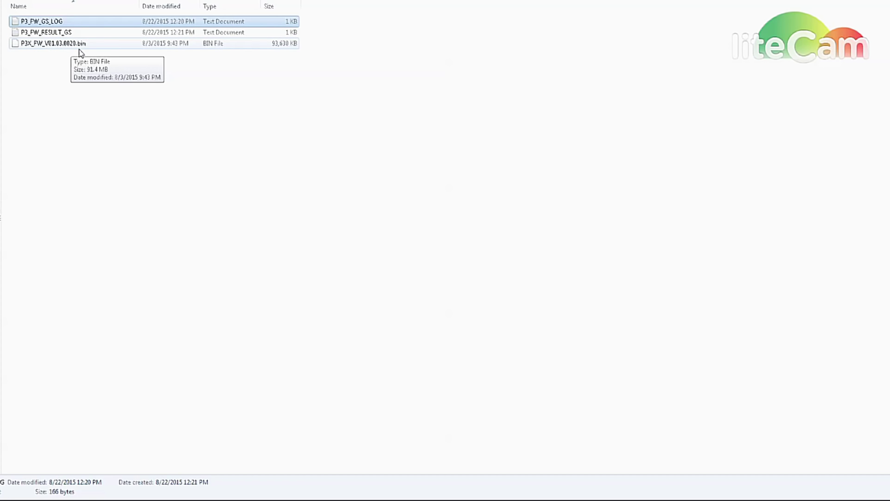